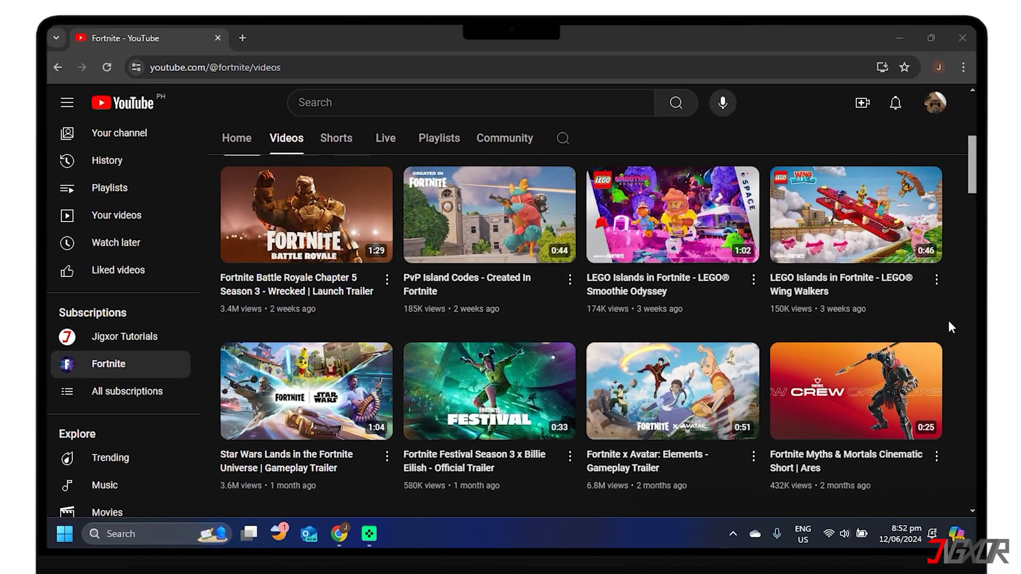
pyautogui.scroll(-1, 949, 328)
pyautogui.scroll(-1, 949, 327)
pyautogui.scroll(-1, 948, 327)
pyautogui.scroll(-2, 948, 327)
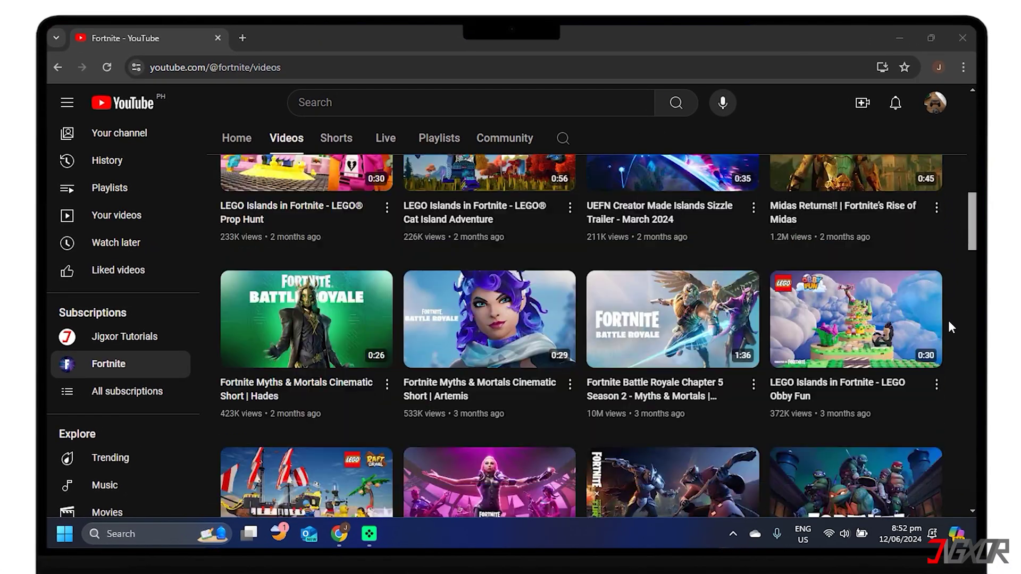
pyautogui.scroll(-1, 949, 327)
pyautogui.scroll(-2, 948, 327)
pyautogui.scroll(-2, 949, 328)
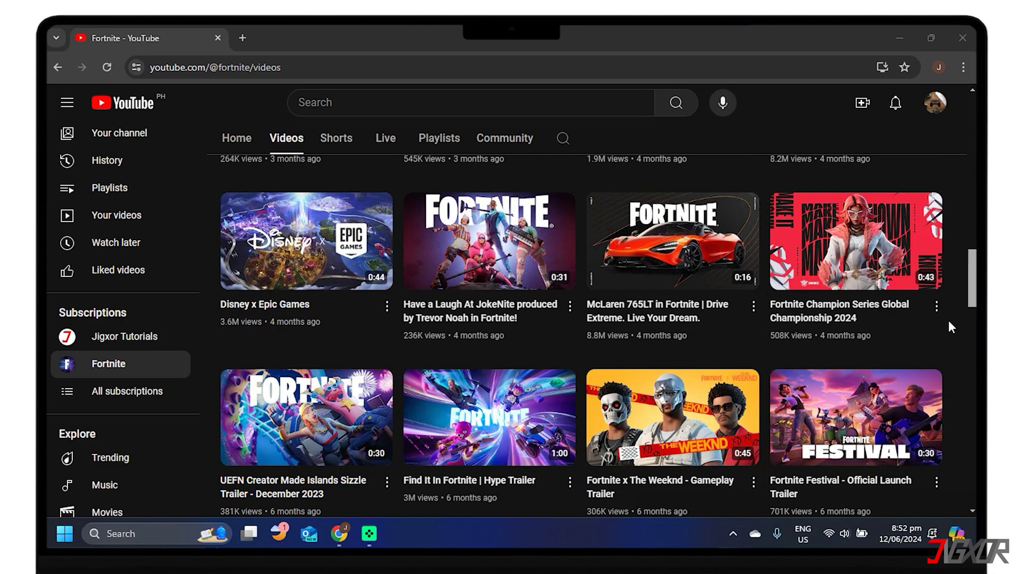
pyautogui.scroll(-1, 949, 327)
pyautogui.scroll(-1, 949, 327)
pyautogui.scroll(-1, 949, 328)
pyautogui.scroll(-2, 949, 327)
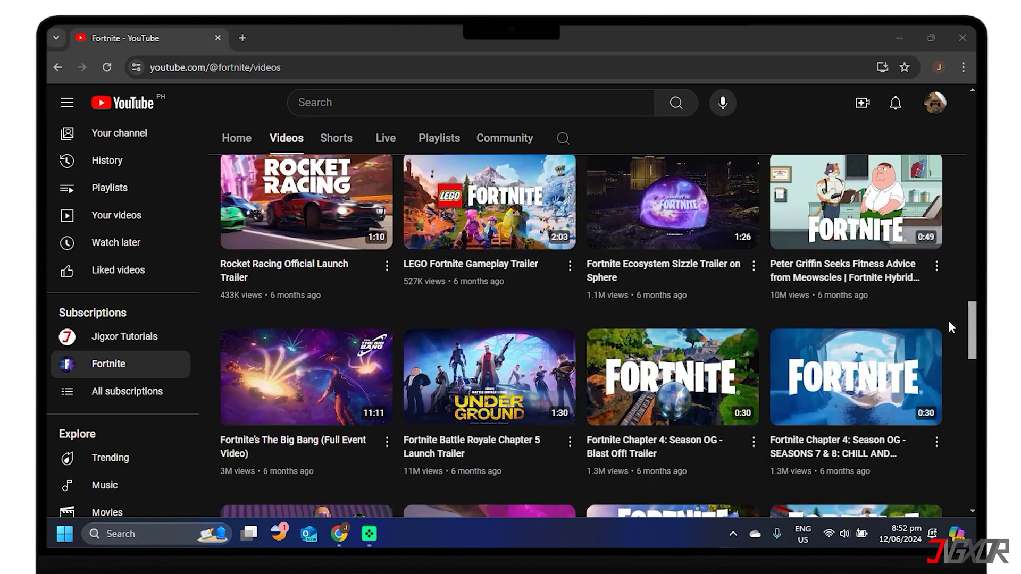
pyautogui.scroll(-1, 949, 324)
pyautogui.scroll(-1, 948, 324)
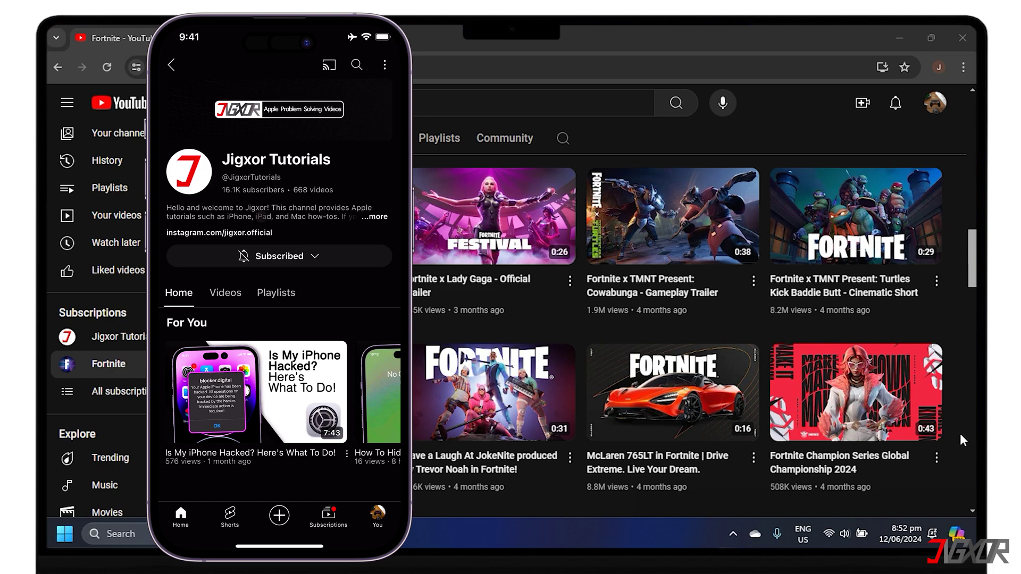
# Sign out of YouTube on desktop via the profile avatar's account menu.
pyautogui.click(935, 104)
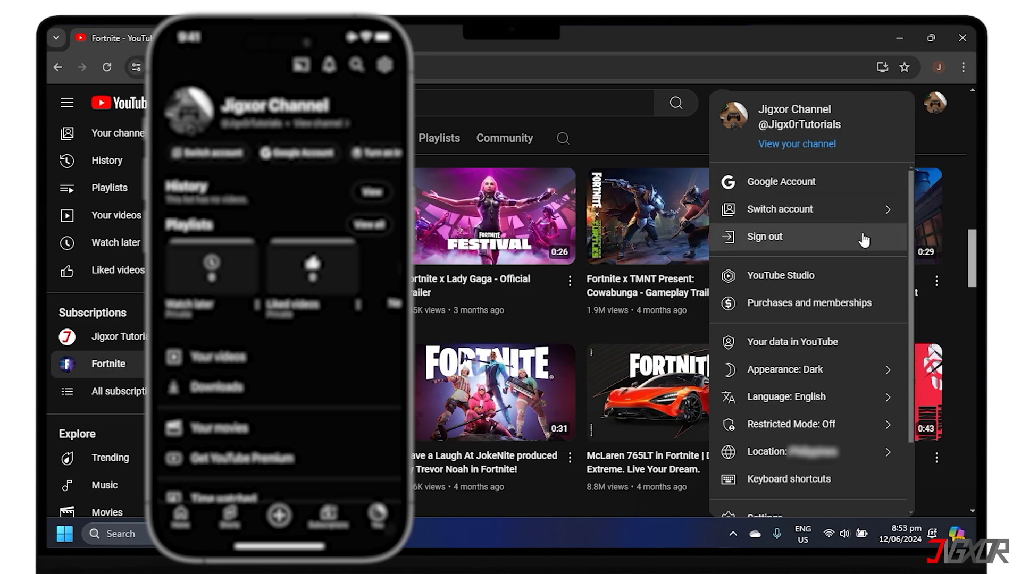
pyautogui.click(859, 244)
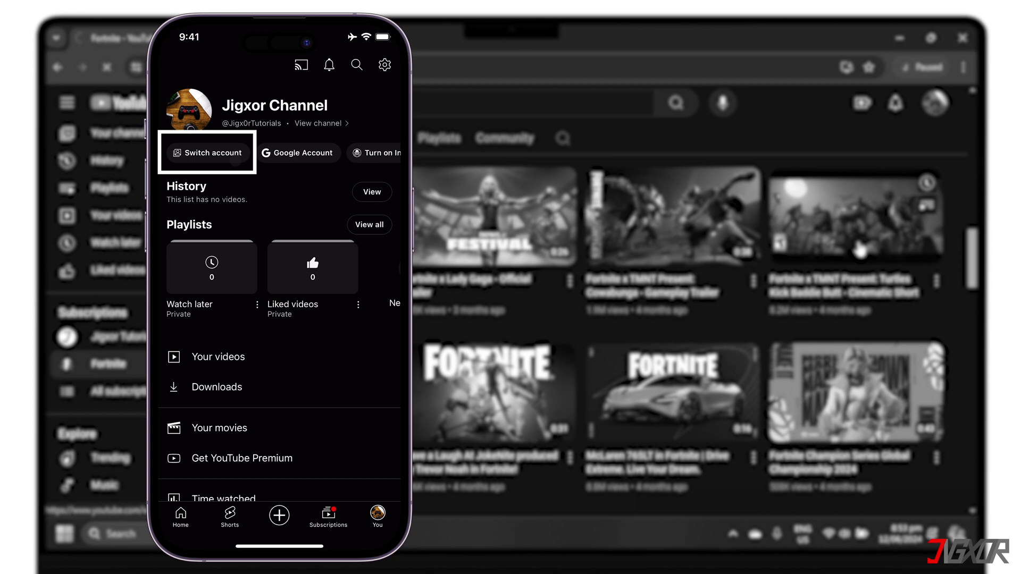
# Choose 'Use YouTube signed out' from the iPhone app's Switch account list.
pyautogui.click(235, 154)
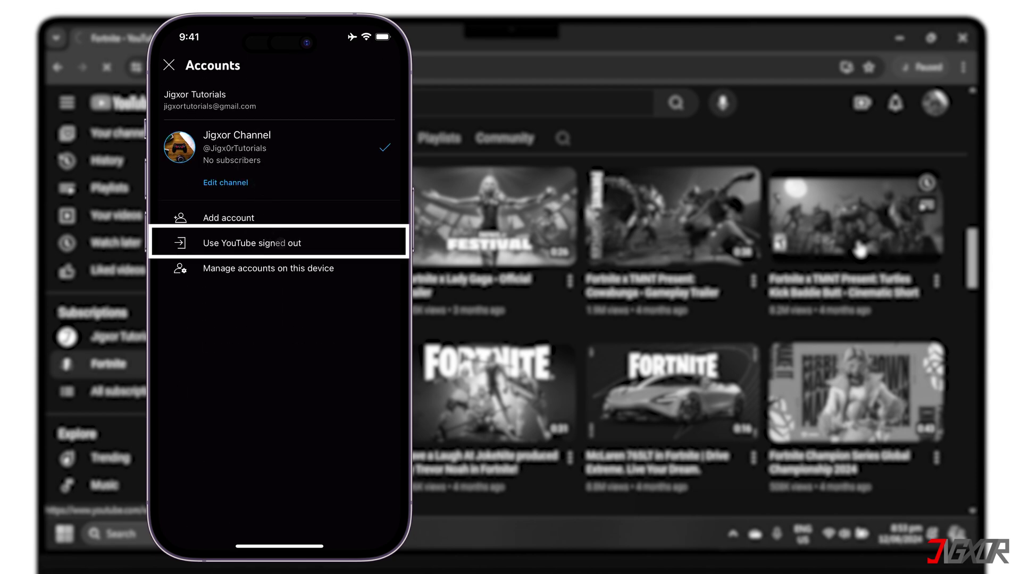
pyautogui.click(281, 243)
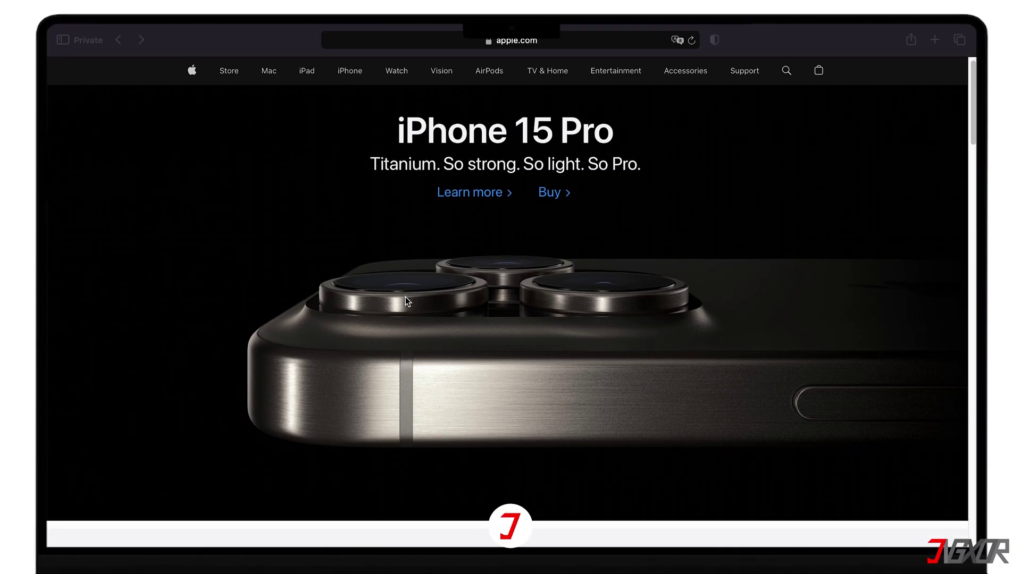
pyautogui.scroll(-3, 405, 300)
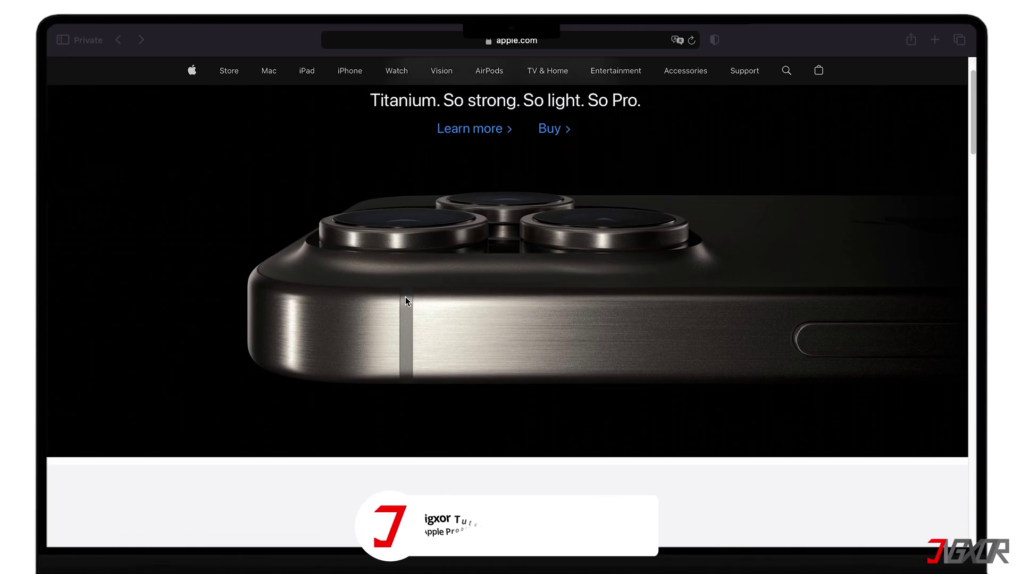
pyautogui.scroll(-3, 406, 301)
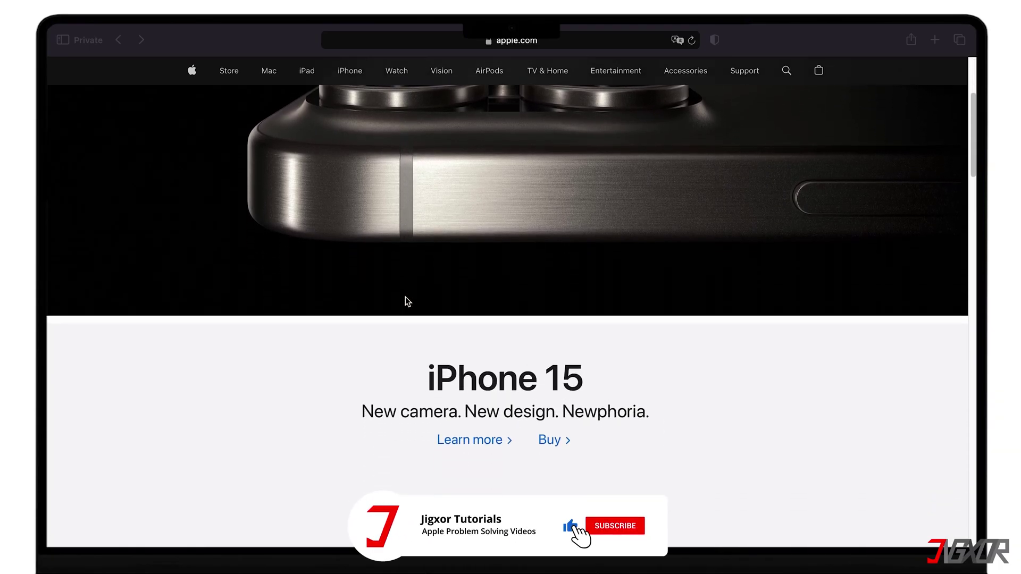
pyautogui.scroll(-1, 405, 301)
pyautogui.scroll(-1, 405, 301)
pyautogui.scroll(-1, 405, 301)
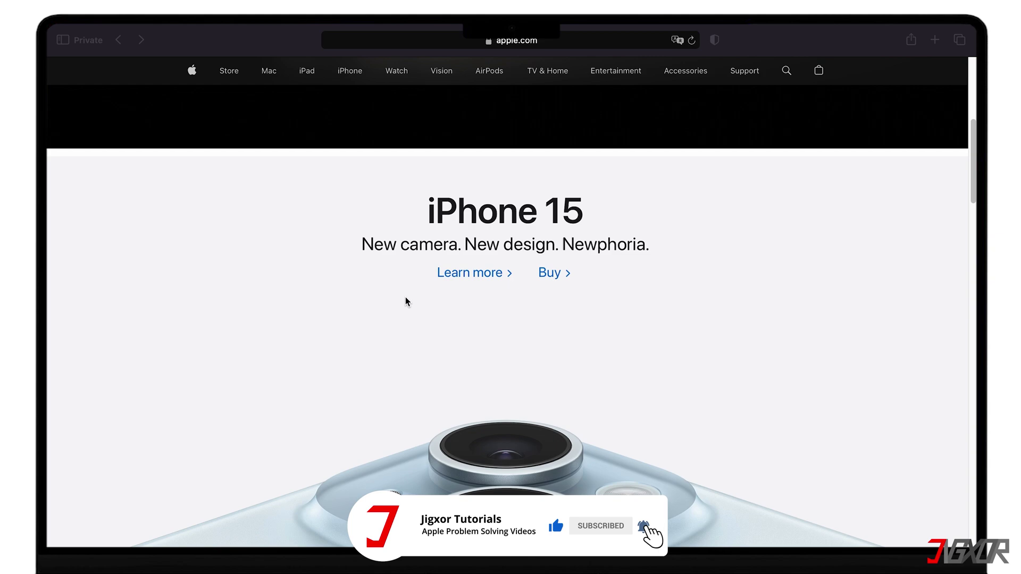
pyautogui.scroll(-1, 406, 301)
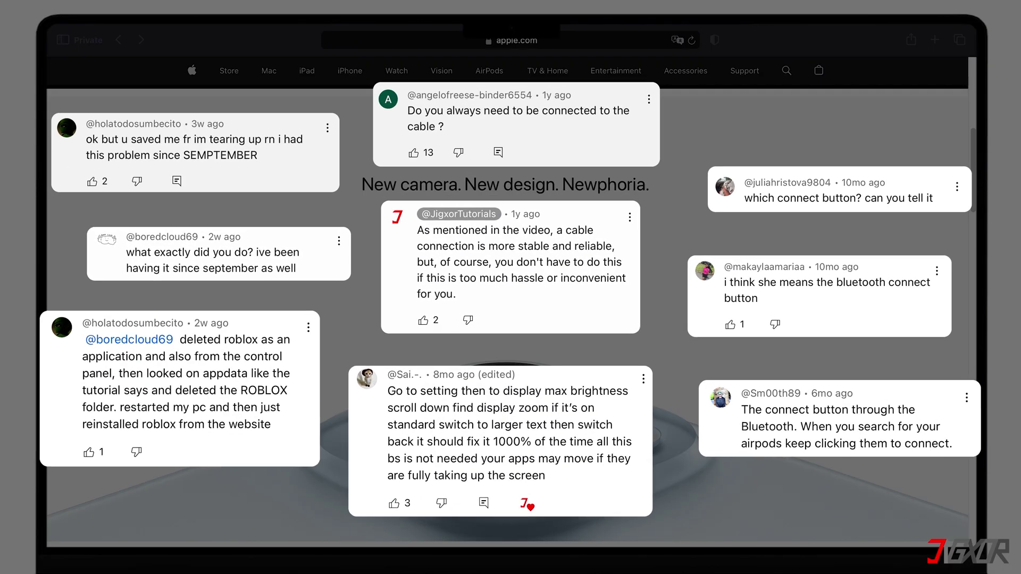